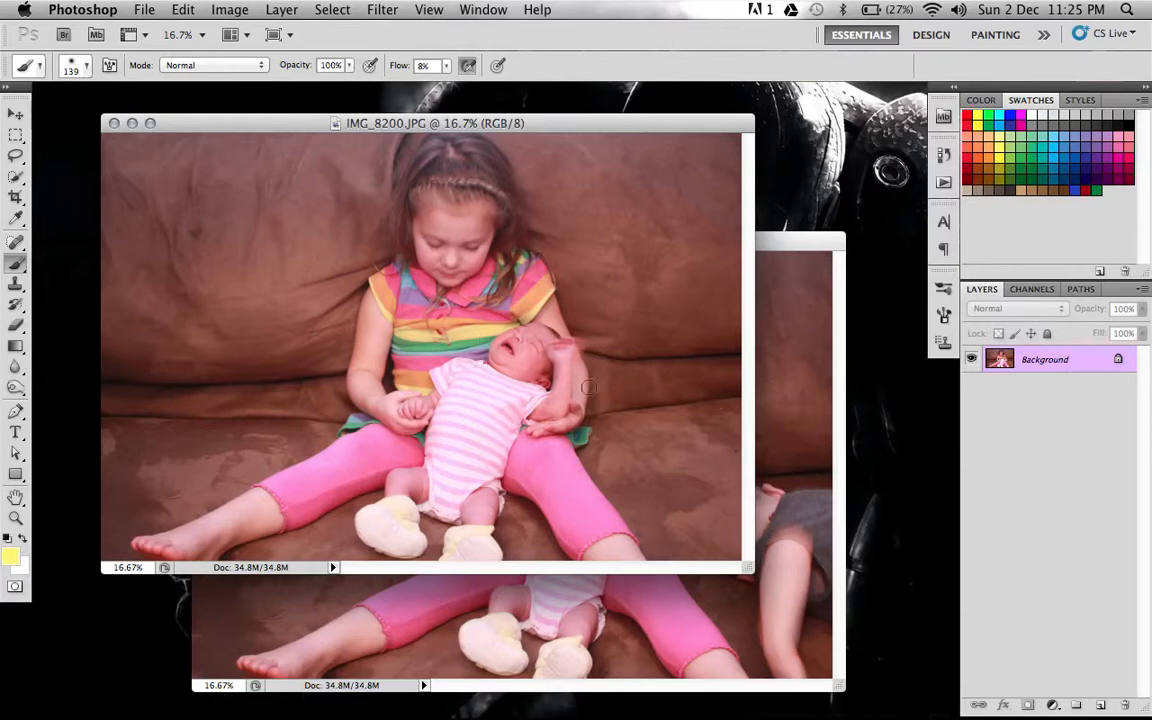
Compare the photos IMG_8199.JPG and IMG_8200.JPG by bringing each one to the front.
left_click(790, 242)
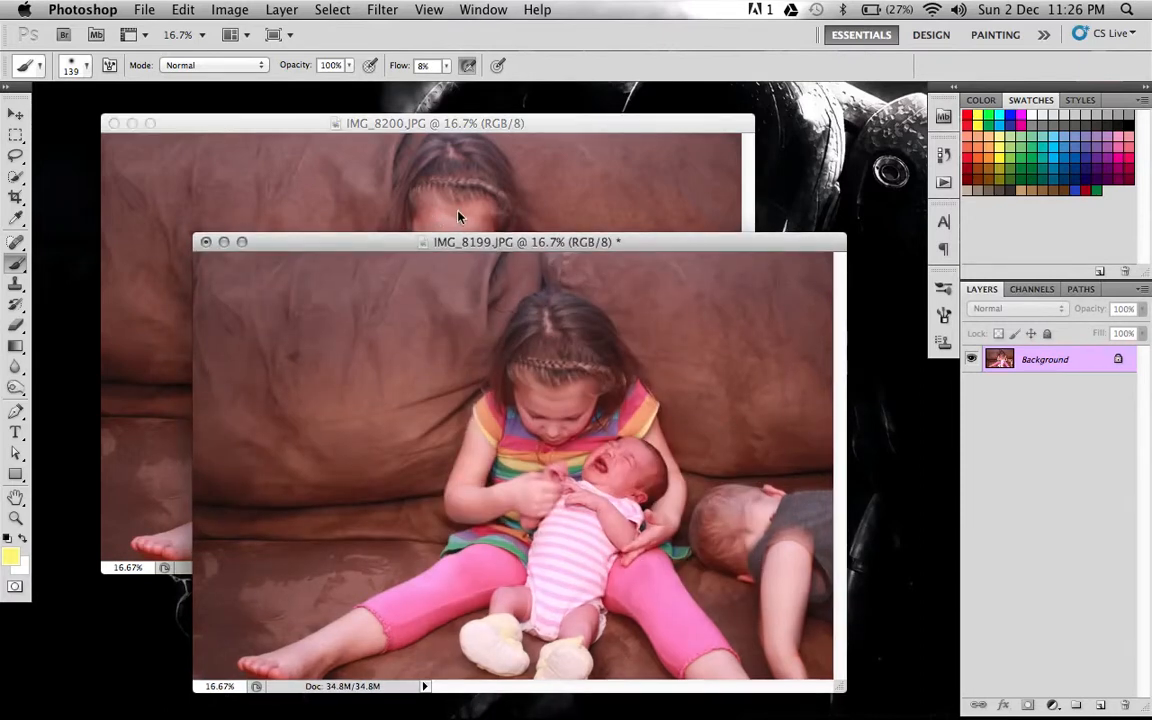
left_click(489, 124)
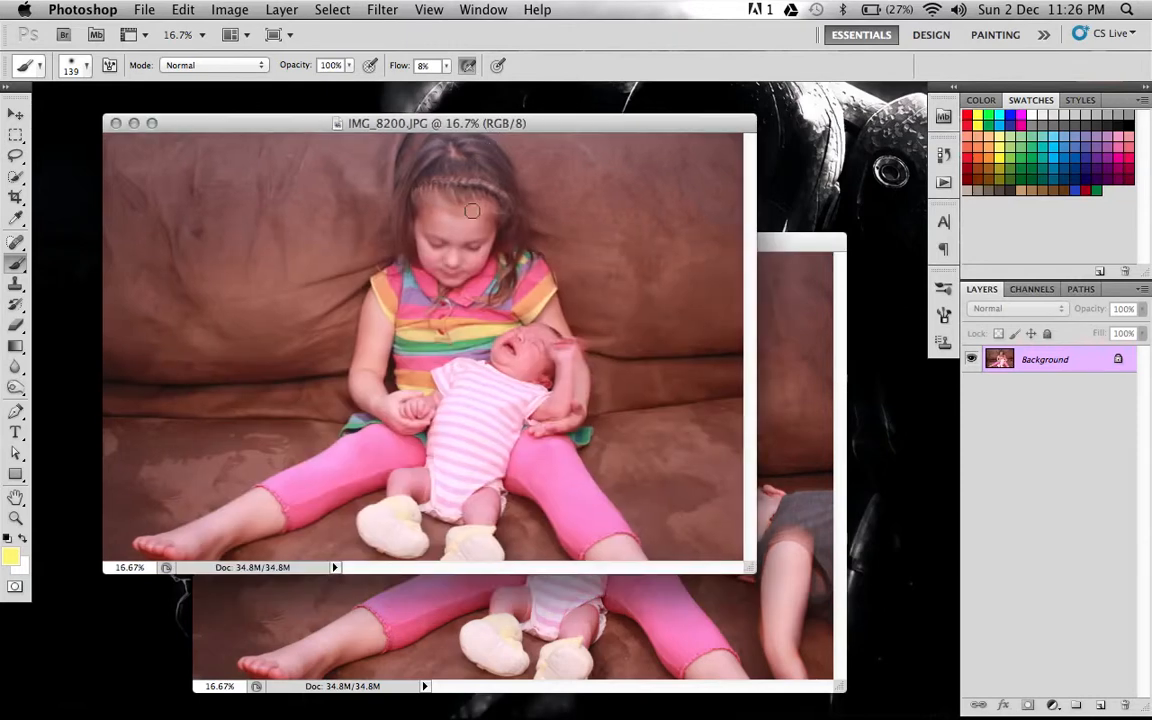
left_click(772, 248)
left_click_drag(594, 250, 582, 192)
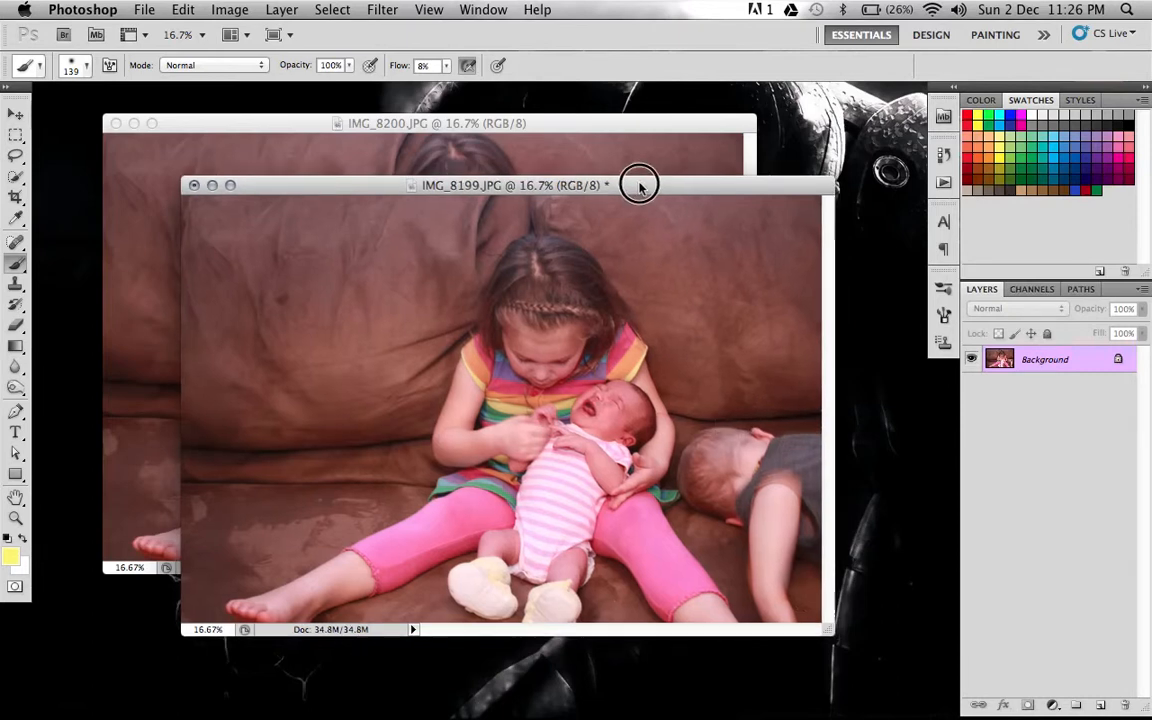
left_click_drag(640, 186, 428, 203)
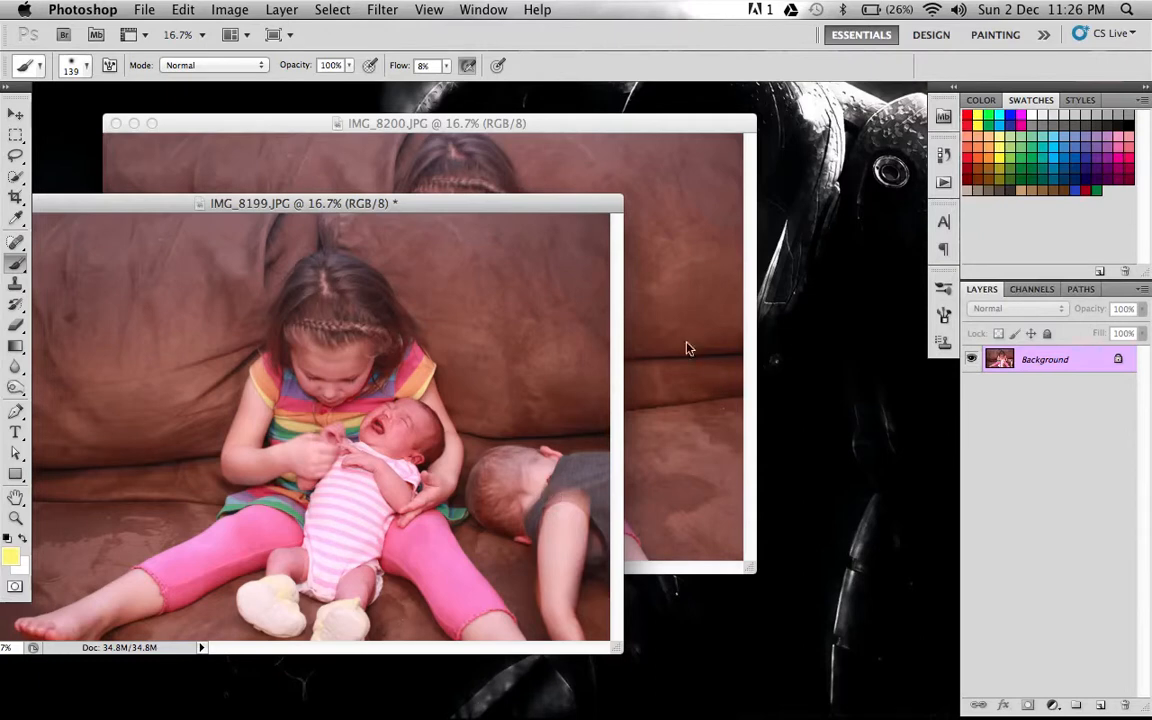
left_click_drag(503, 215, 735, 232)
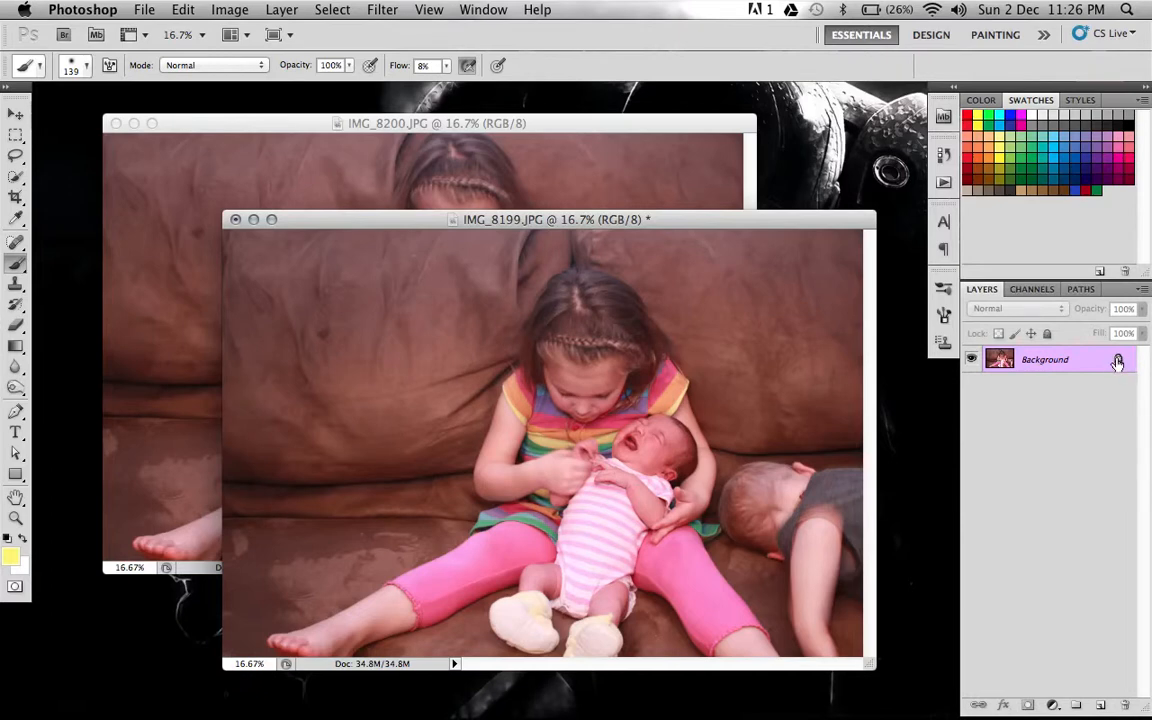
Convert the Background layers of IMG_8199.JPG and IMG_8200.JPG into regular layers named Layer 0.
double_click(1046, 364)
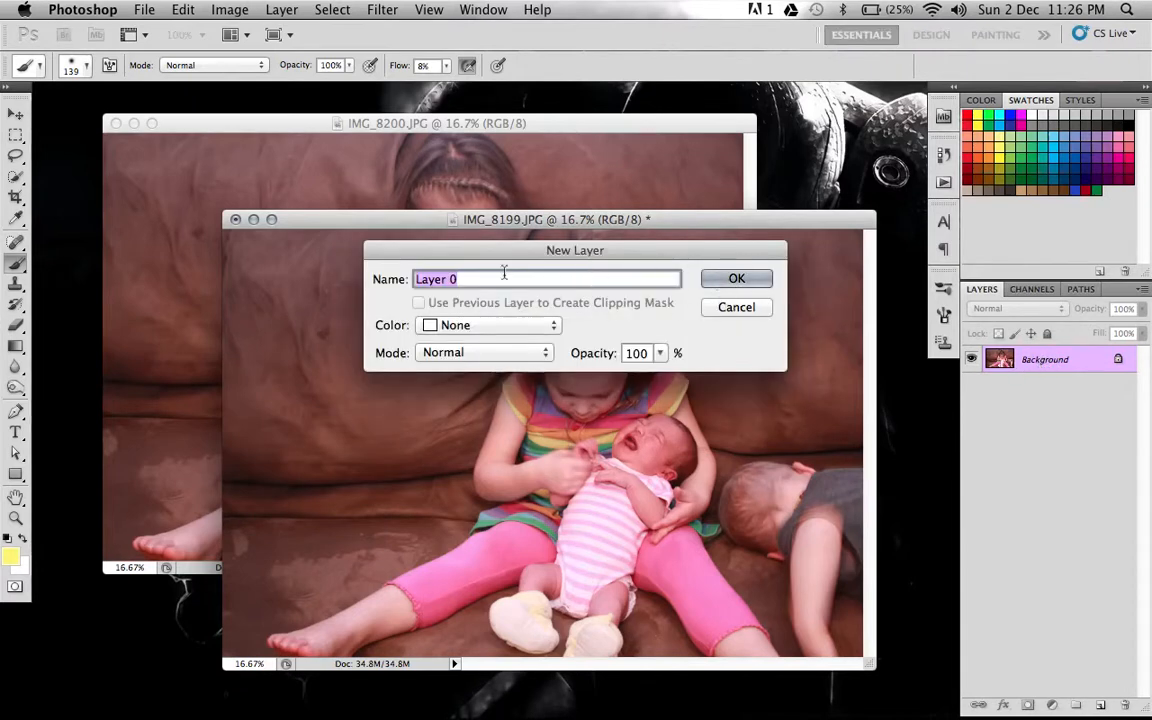
left_click(738, 280)
left_click(614, 127)
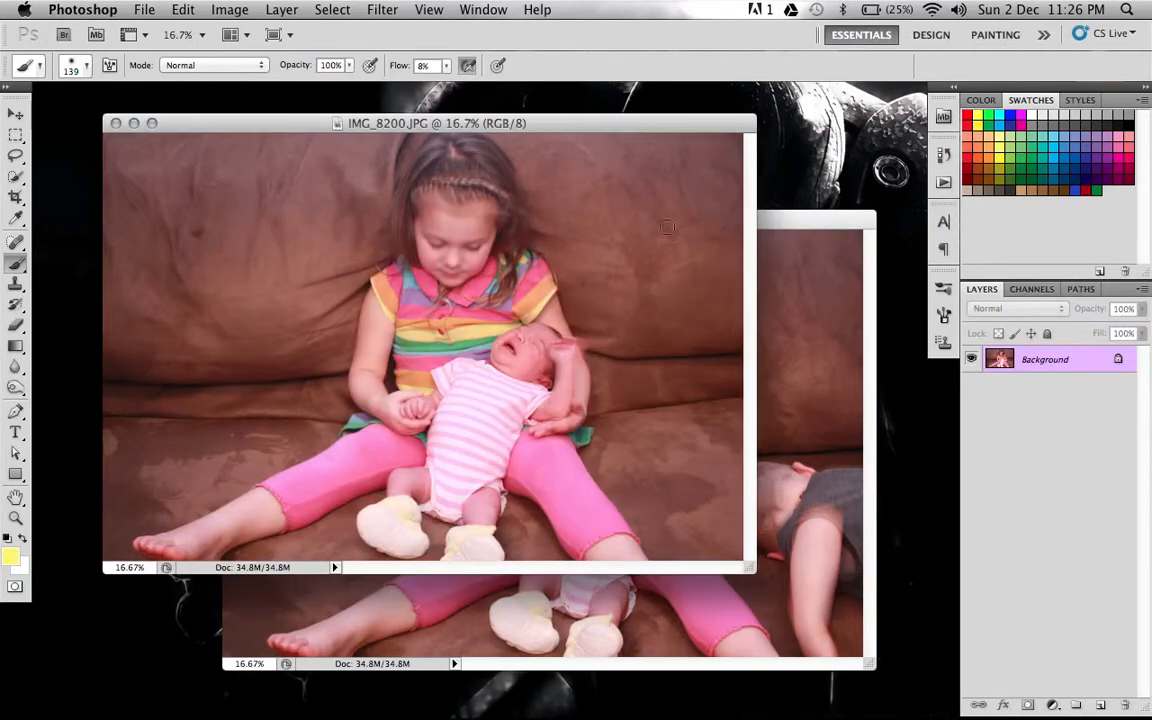
double_click(1064, 362)
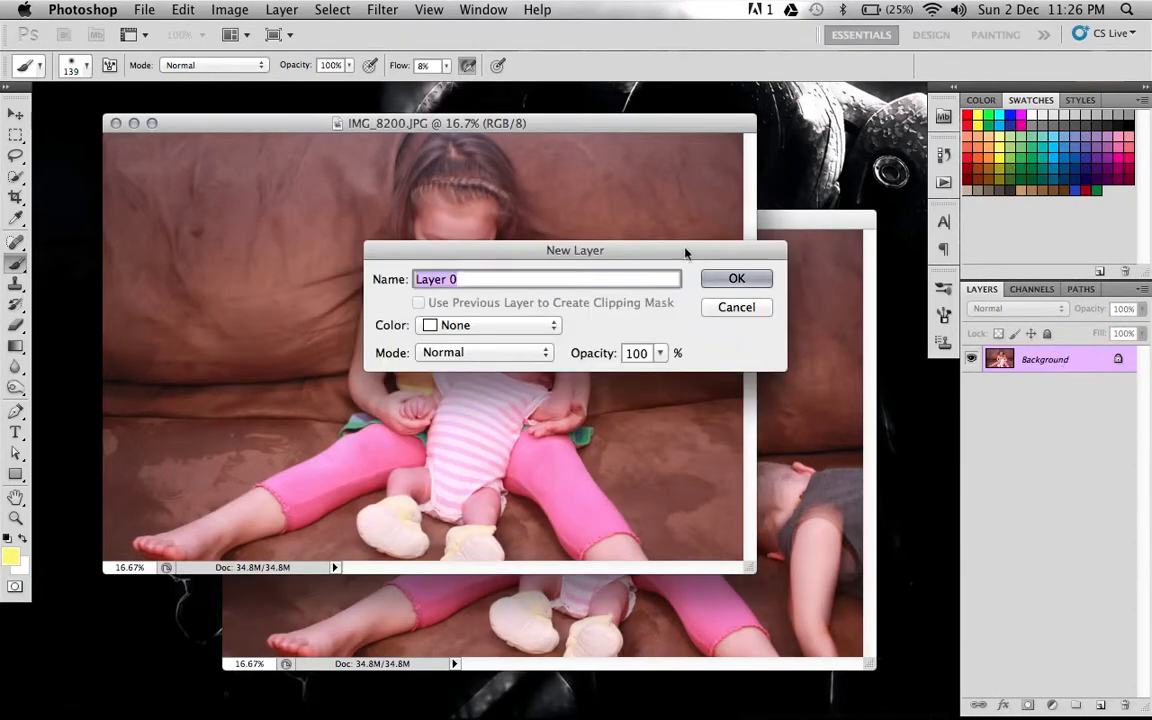
left_click(727, 281)
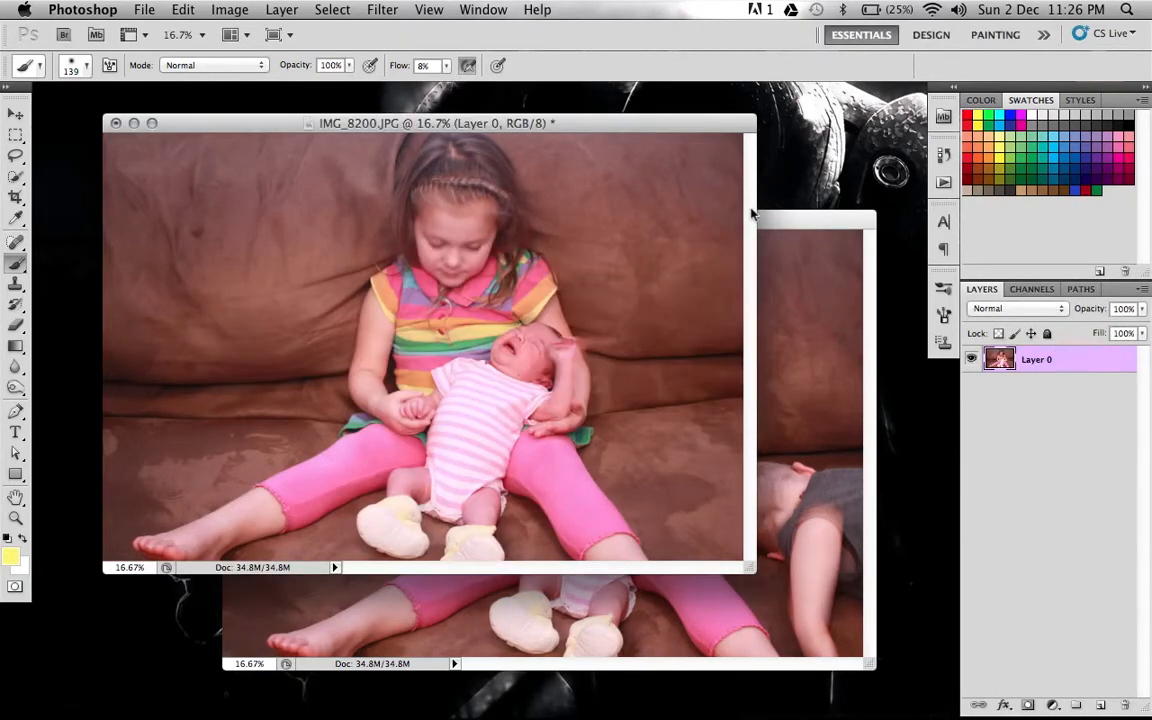
Copy the IMG_8200.JPG layer into IMG_8199.JPG and move it so it covers the whole canvas.
left_click(782, 221)
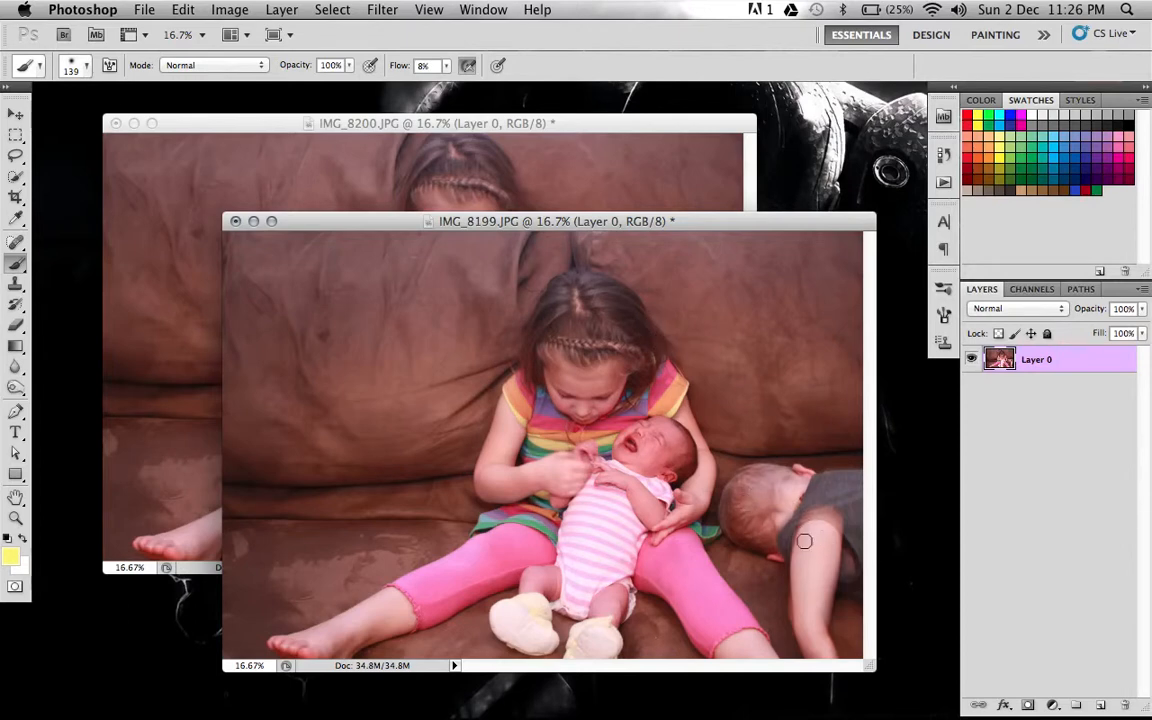
left_click(648, 123)
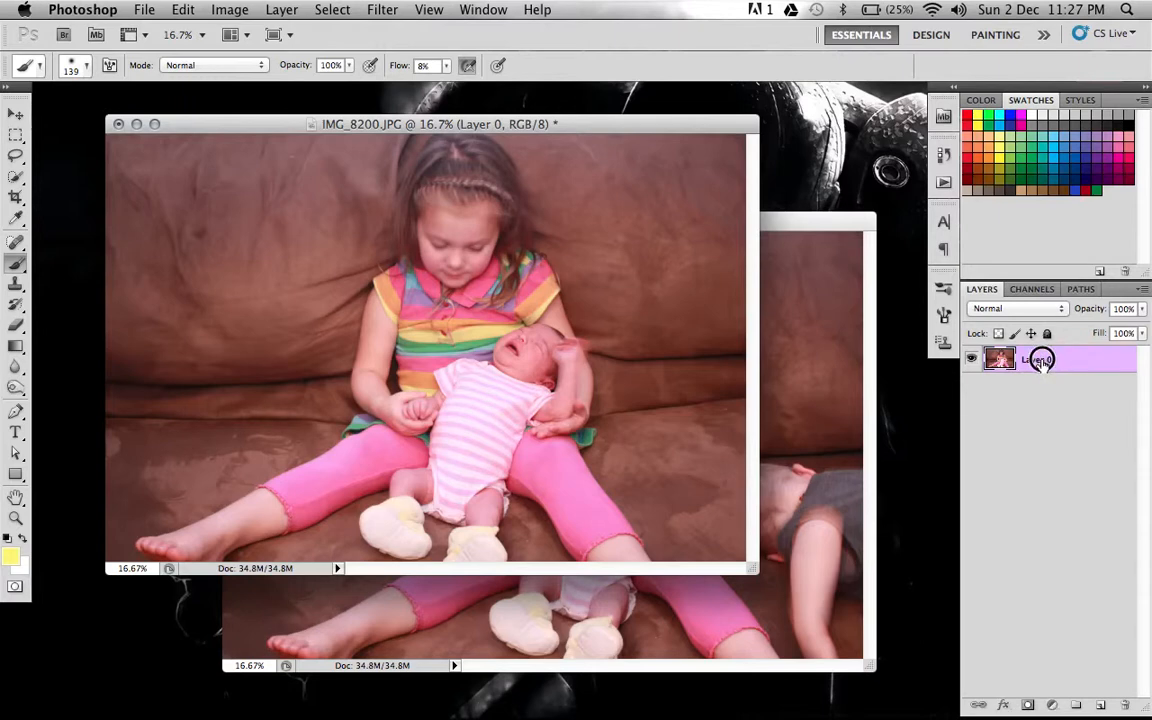
left_click_drag(1040, 361, 658, 601)
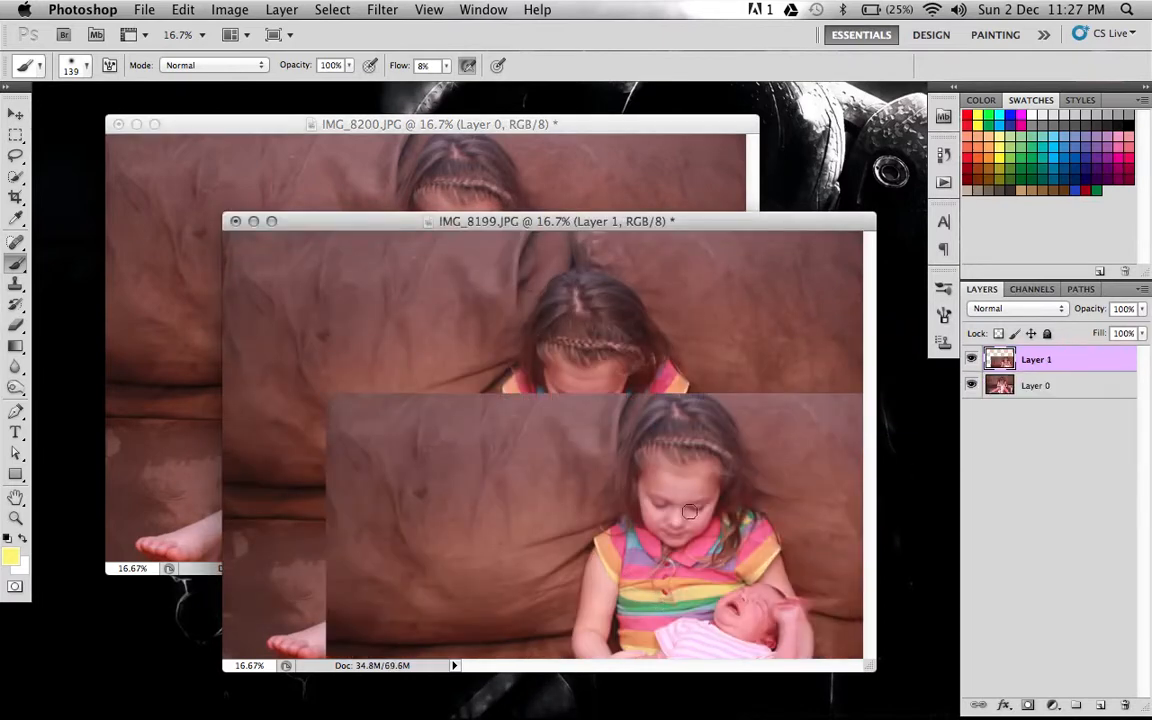
left_click(15, 115)
left_click_drag(584, 505, 470, 345)
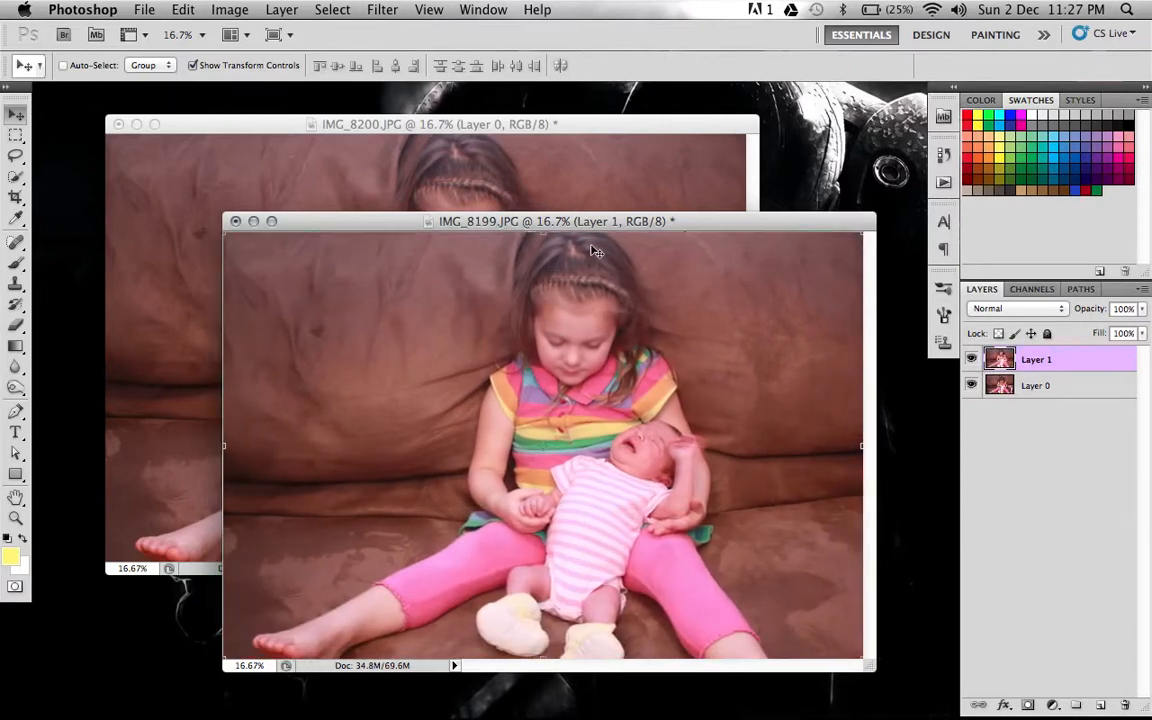
left_click_drag(580, 222, 562, 194)
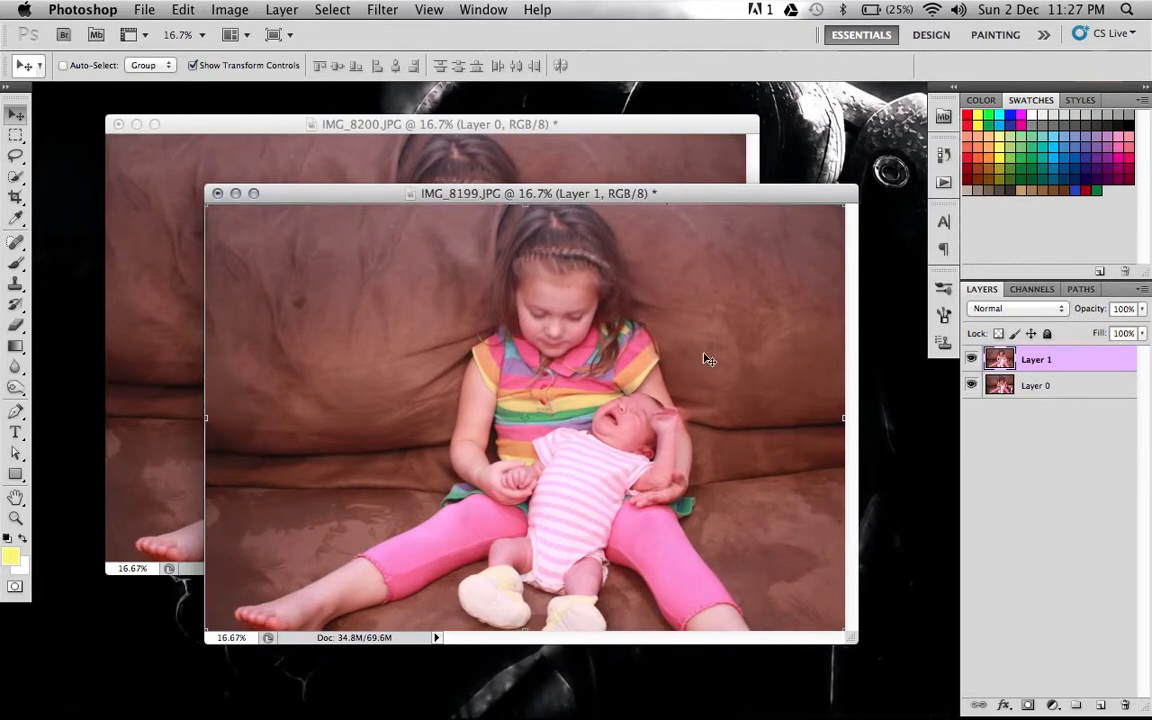
Reorder Layer 0 above Layer 1 and add a layer mask to it.
left_click(1018, 390)
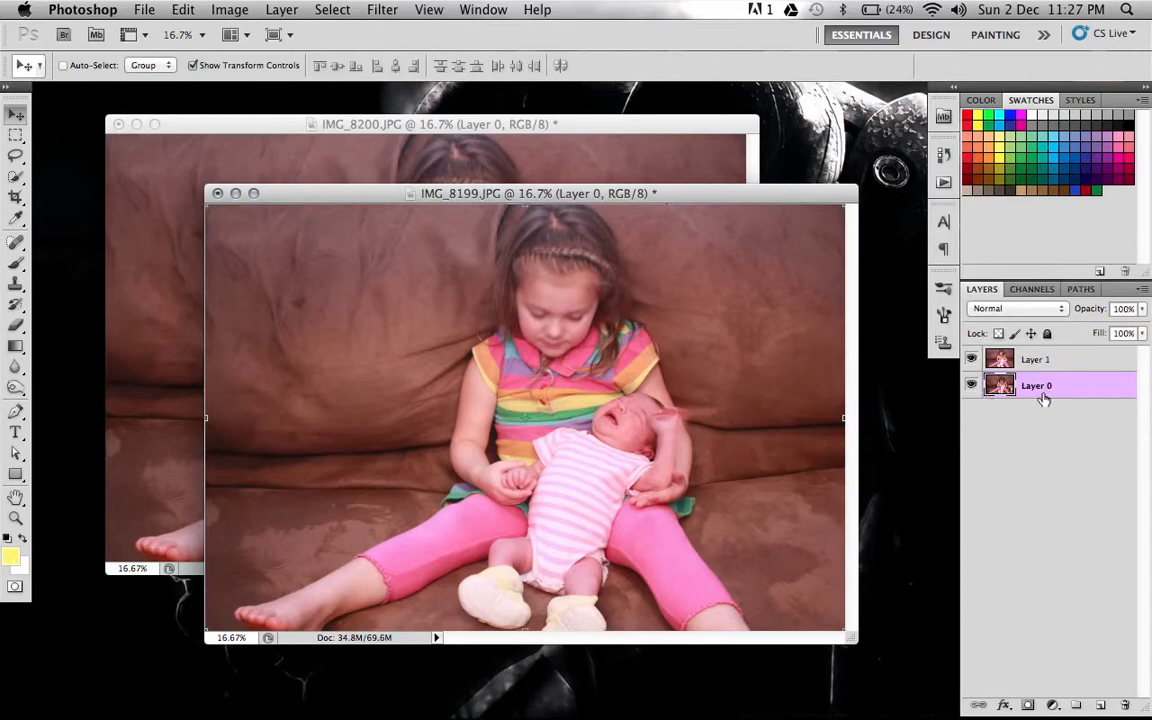
left_click_drag(1043, 398, 1030, 345)
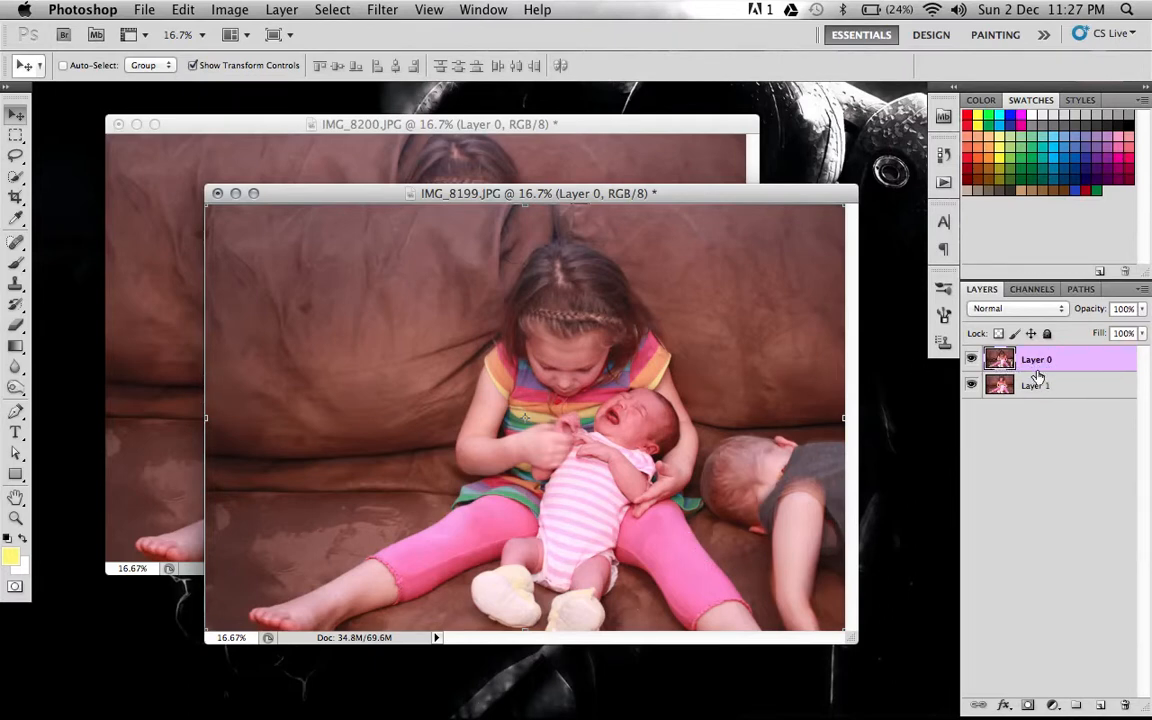
left_click(1029, 707)
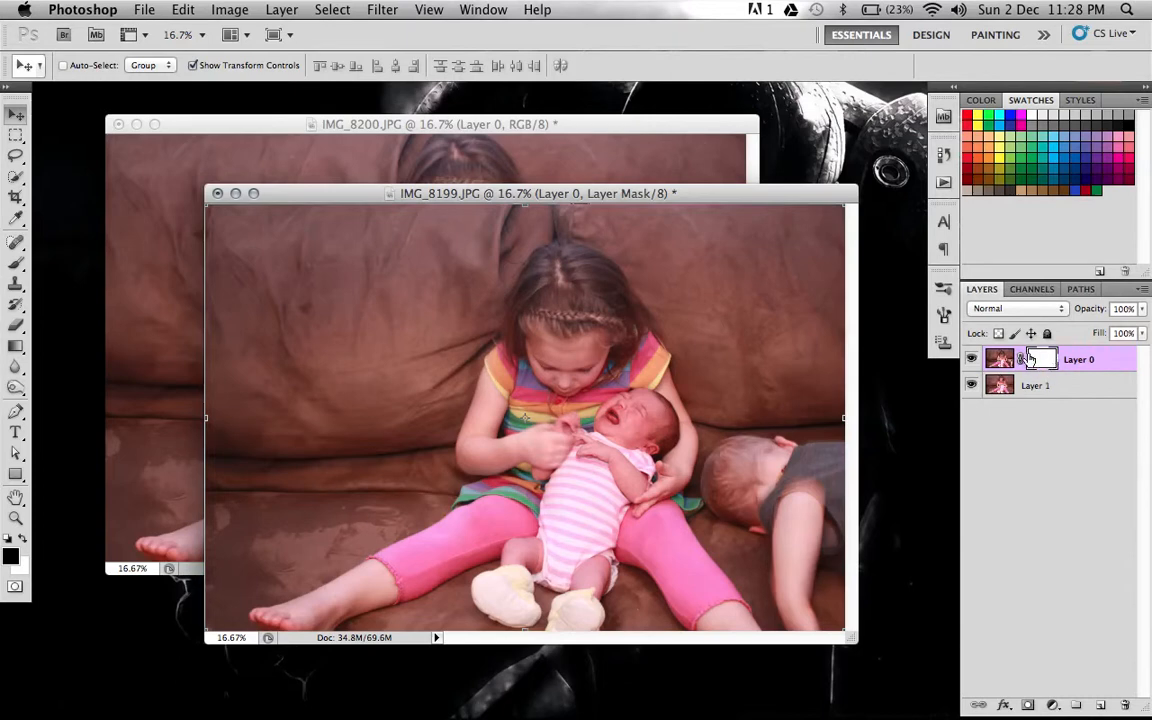
Make Layer 0's mask active and ready the Brush tool with black as the foreground colour.
left_click(1000, 360)
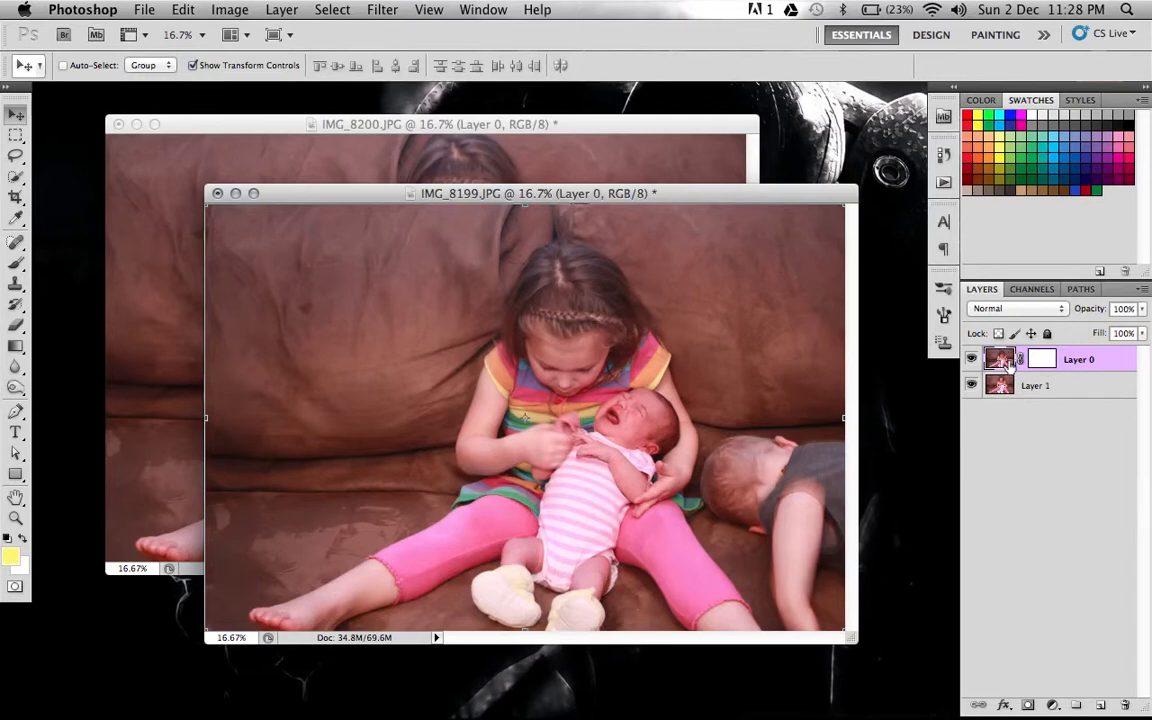
mouse_move(1000, 386)
left_mouse_down()
mouse_move(1001, 401)
mouse_move(1000, 390)
left_mouse_up()
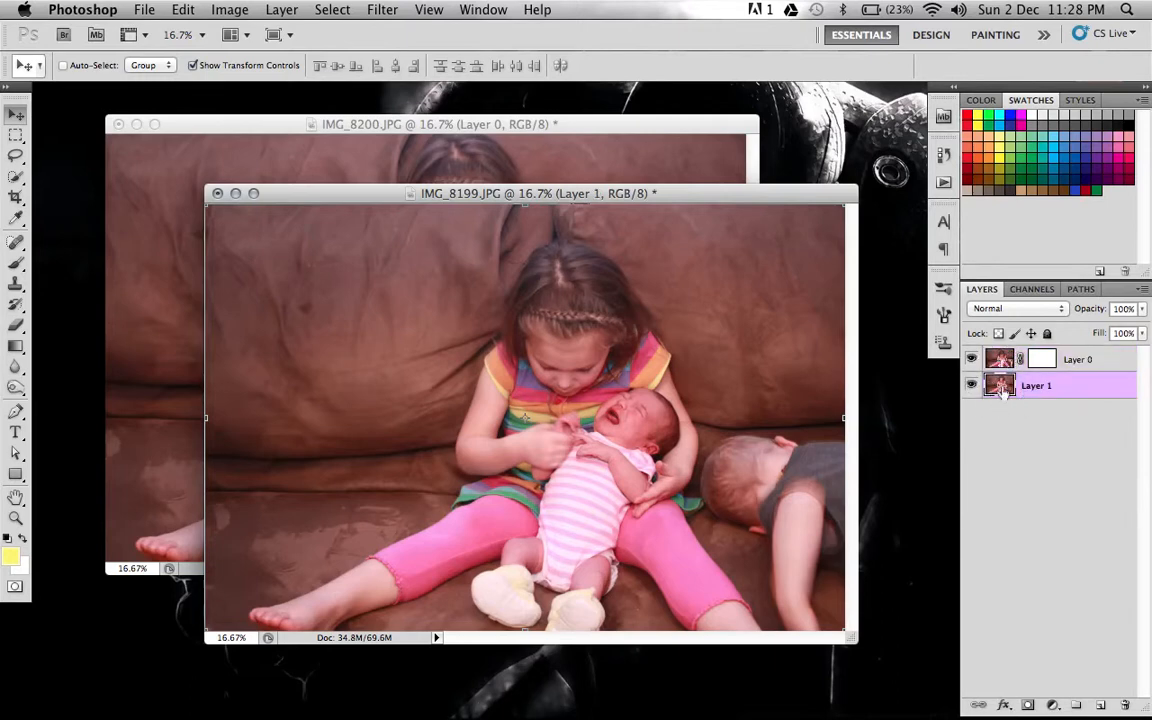
left_click(1057, 360)
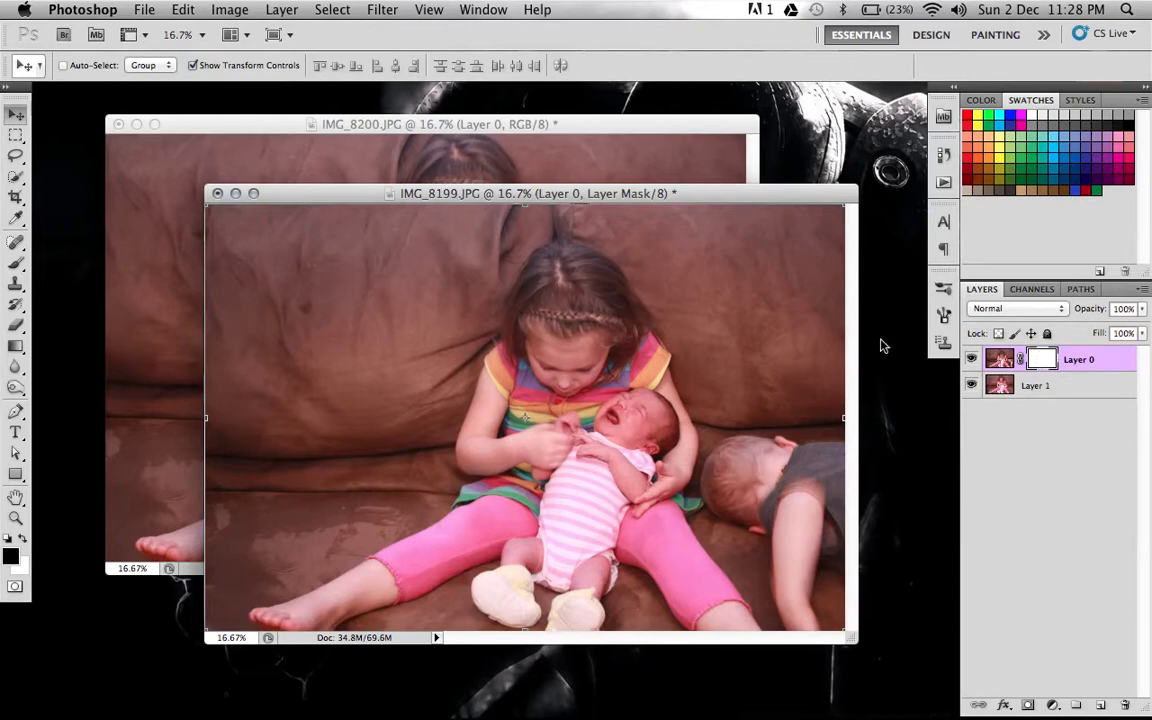
left_click(17, 263)
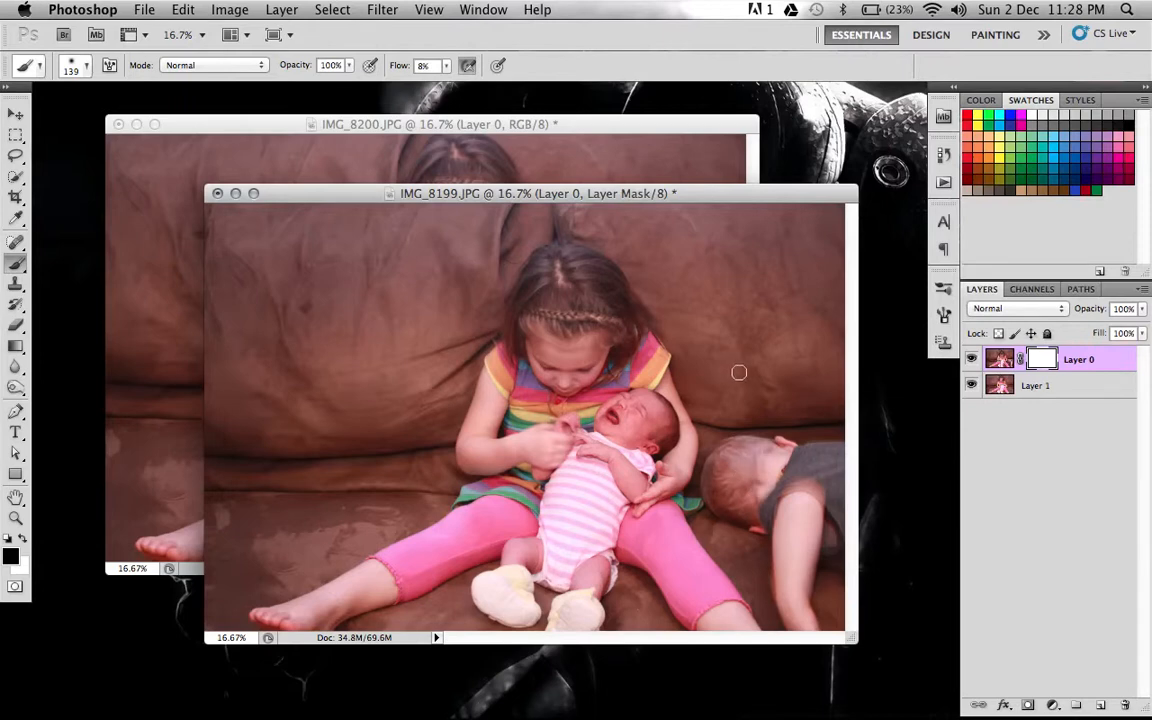
left_click(22, 541)
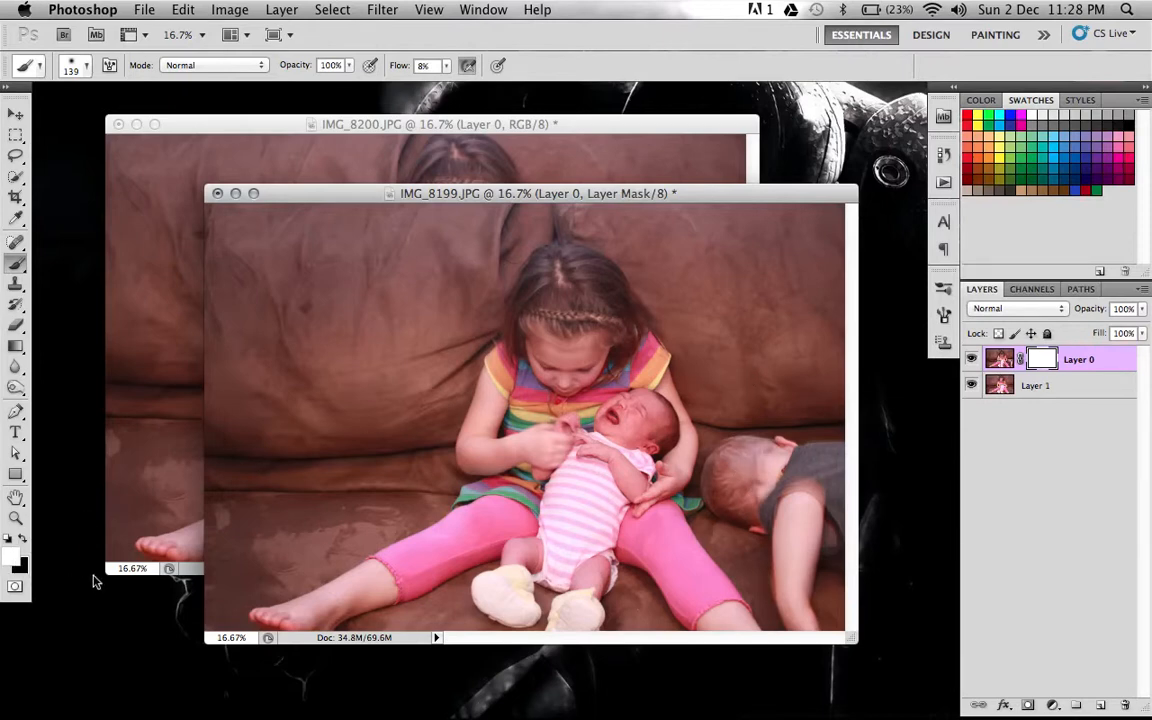
left_click(22, 541)
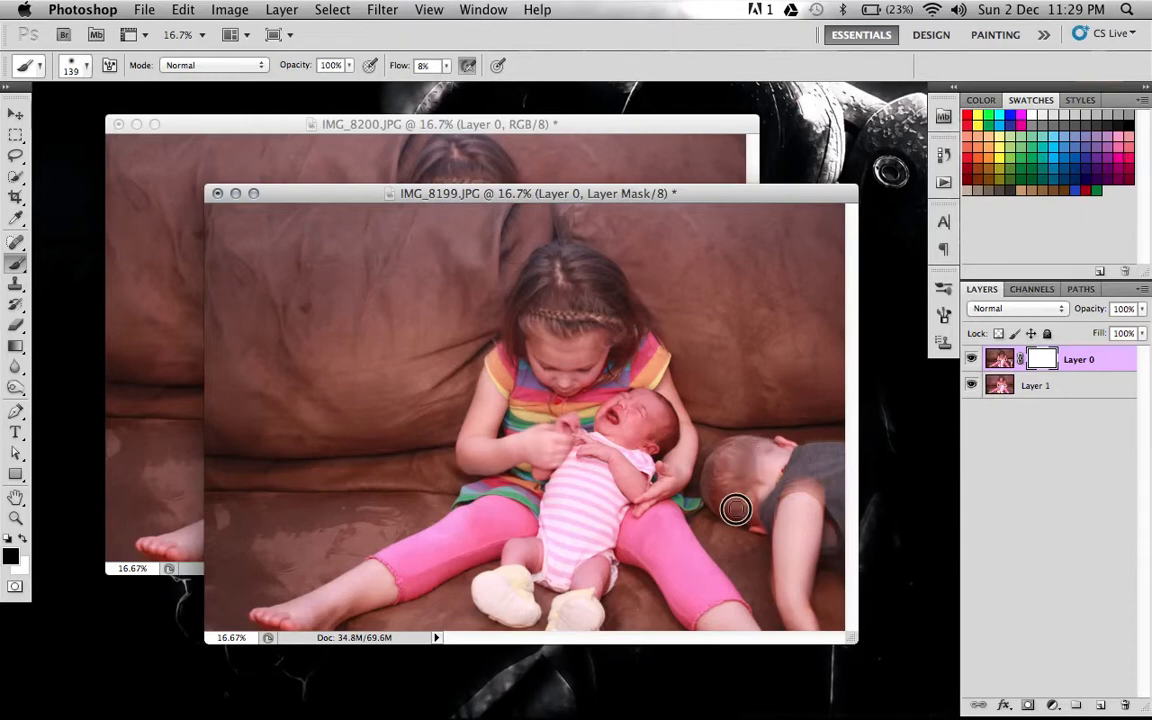
Try painting black over the boy's head on the mask, restore it with white, and set the foreground back to black.
mouse_move(760, 458)
left_mouse_down()
mouse_move(774, 437)
mouse_move(782, 492)
left_mouse_up()
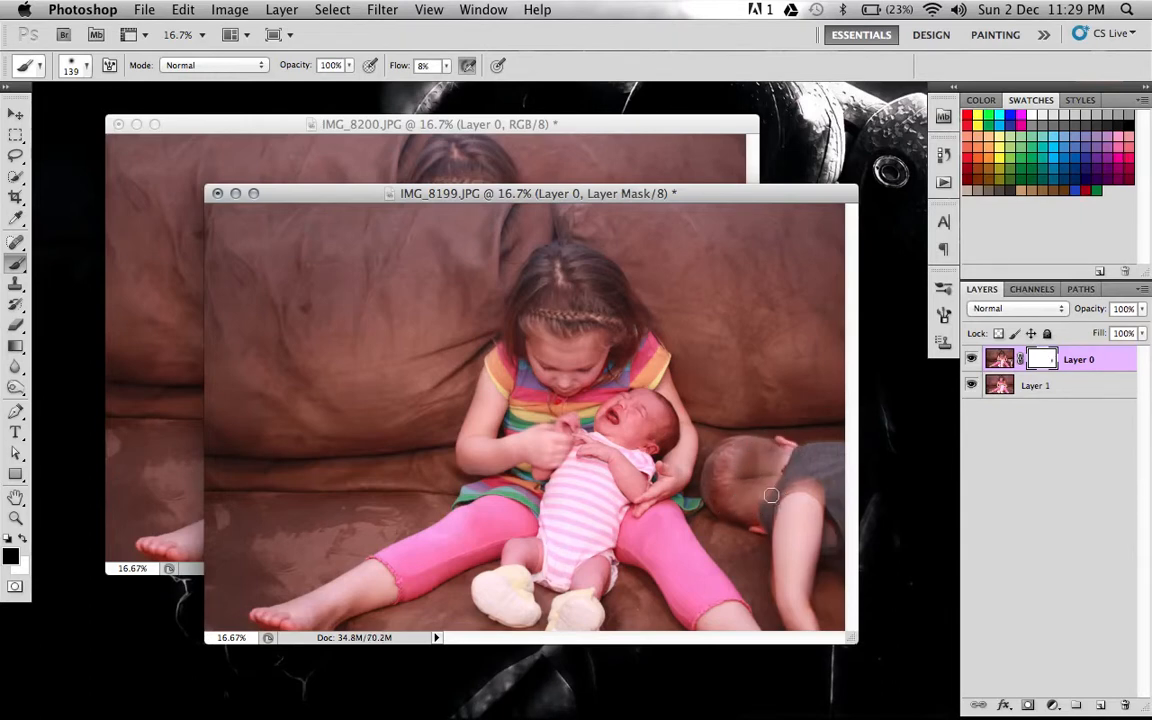
left_click(22, 539)
mouse_move(735, 519)
left_mouse_down()
mouse_move(792, 422)
mouse_move(784, 458)
mouse_move(748, 430)
mouse_move(752, 584)
mouse_move(733, 416)
mouse_move(755, 479)
left_mouse_up()
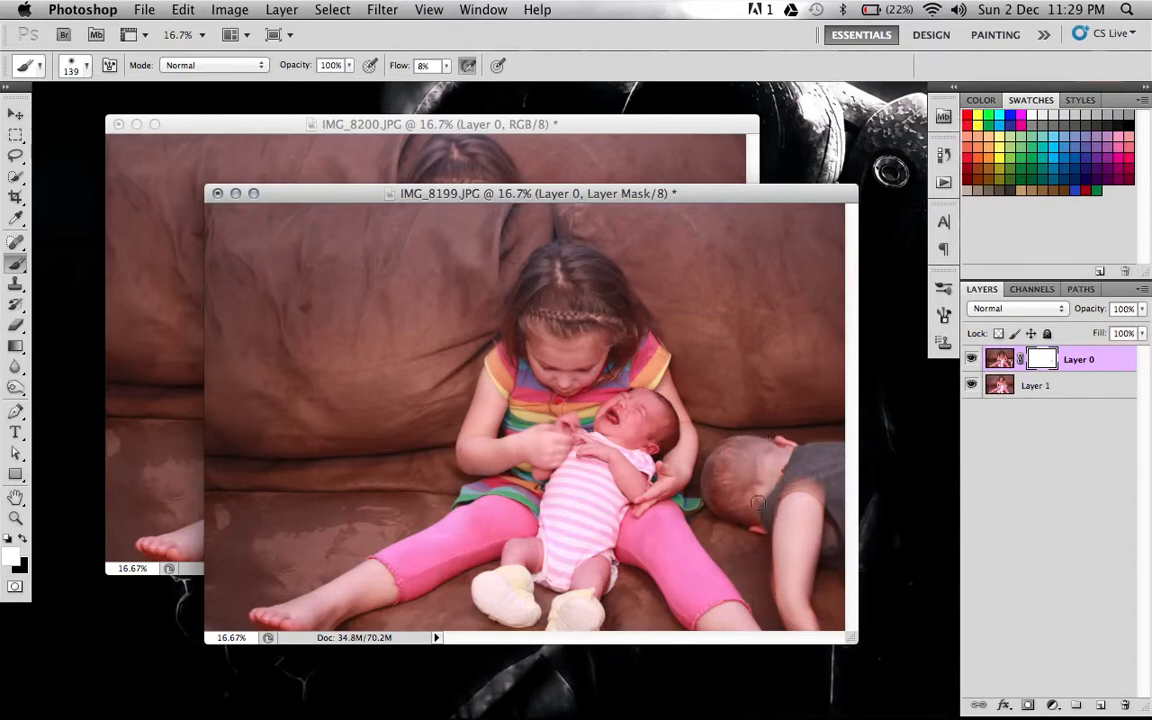
left_click(22, 539)
Set the brush flow to 79% and paint black on Layer 0's mask over the whole boy beside the girl.
left_click(447, 66)
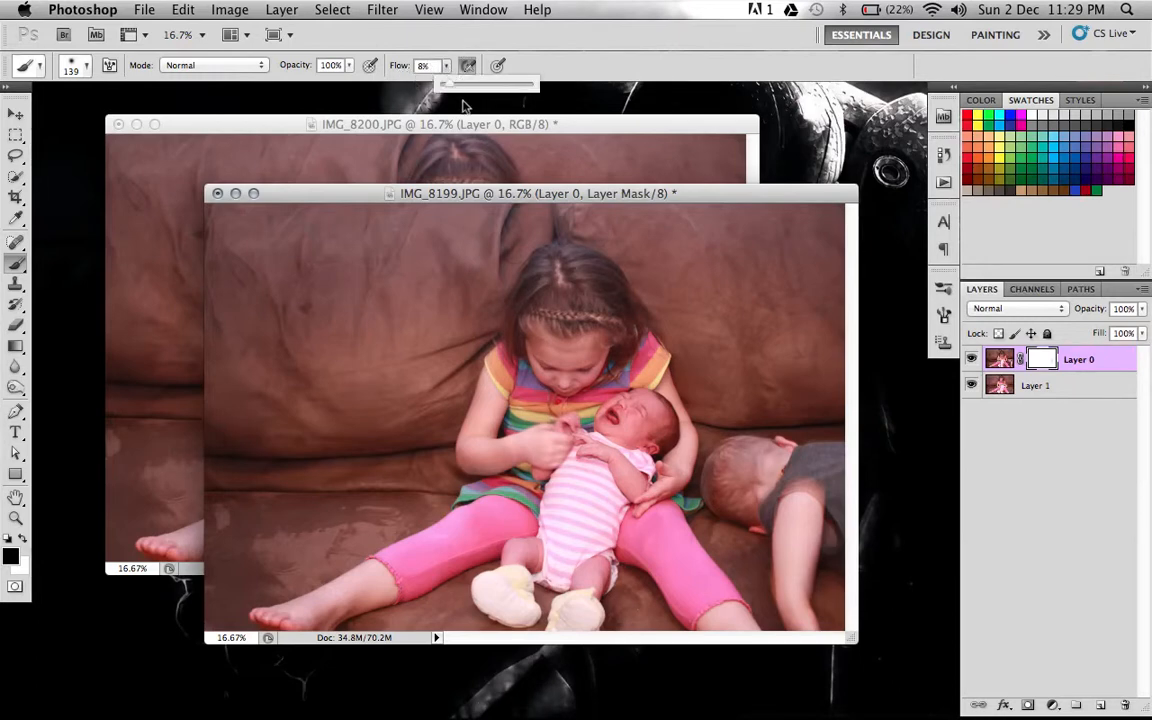
left_click_drag(446, 84, 511, 87)
left_click(553, 63)
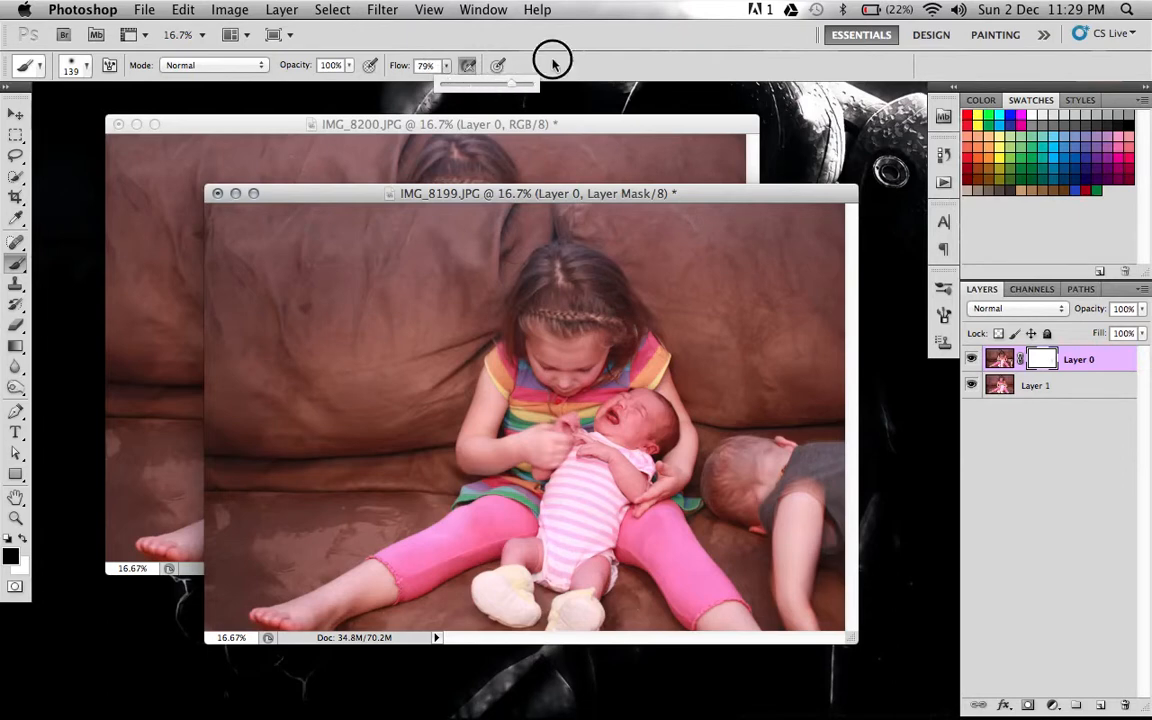
left_click(467, 68)
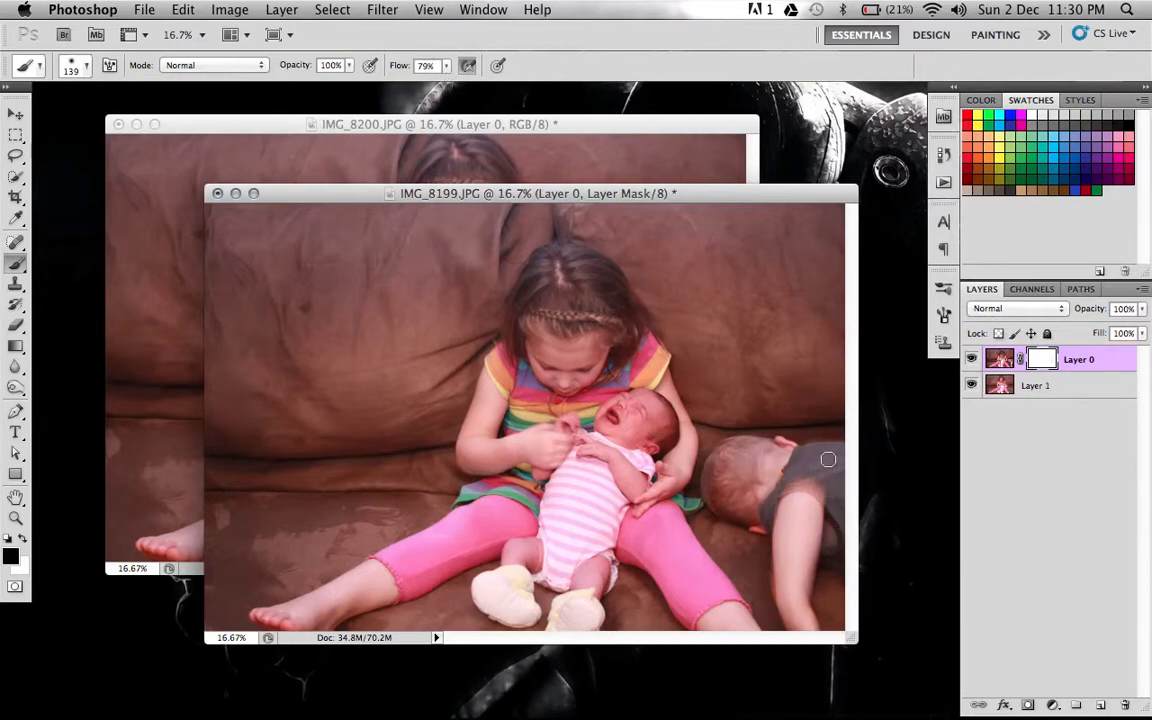
mouse_move(828, 459)
left_mouse_down()
mouse_move(813, 534)
mouse_move(836, 443)
mouse_move(828, 548)
mouse_move(846, 452)
mouse_move(838, 580)
mouse_move(833, 480)
mouse_move(814, 585)
mouse_move(800, 451)
mouse_move(787, 584)
mouse_move(790, 593)
mouse_move(799, 564)
mouse_move(816, 641)
mouse_move(797, 583)
mouse_move(779, 568)
mouse_move(779, 593)
mouse_move(777, 510)
mouse_move(768, 529)
mouse_move(765, 491)
mouse_move(778, 434)
mouse_move(757, 490)
mouse_move(747, 440)
mouse_move(738, 458)
mouse_move(737, 438)
mouse_move(724, 452)
mouse_move(724, 486)
mouse_move(759, 531)
mouse_move(715, 512)
mouse_move(713, 453)
left_mouse_up()
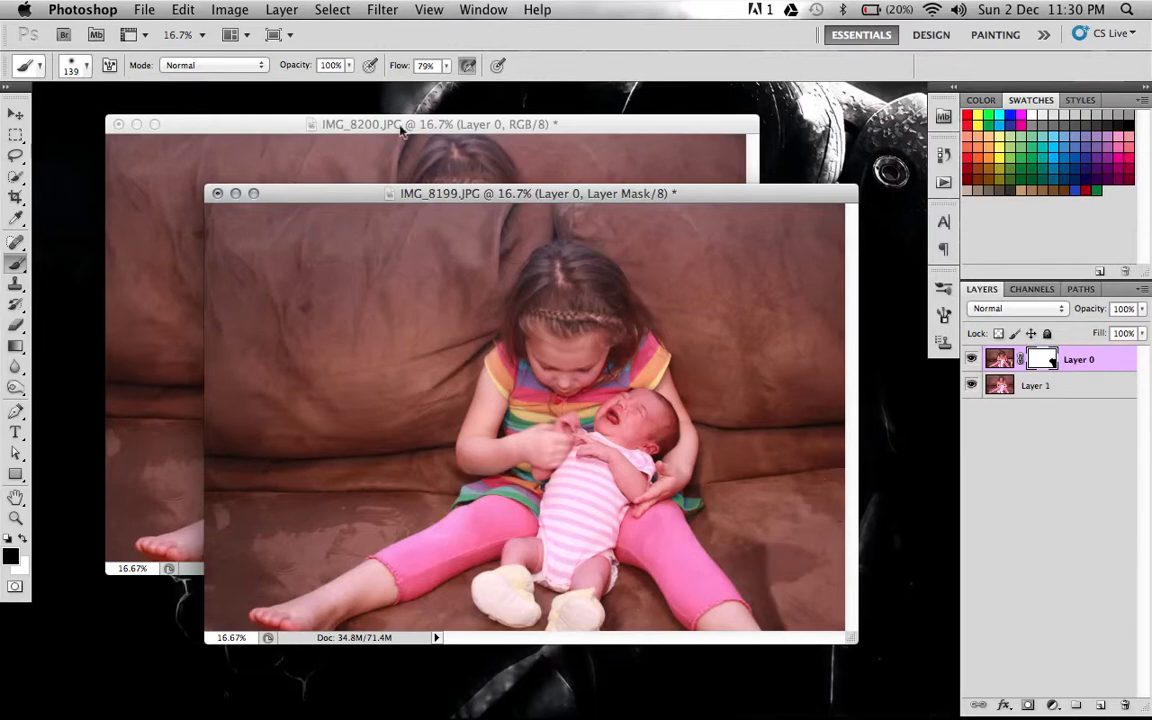
Set the brush flow to 8% and softly paint the mask edges on the couch where the boy was to blend them.
left_click_drag(446, 68, 384, 87)
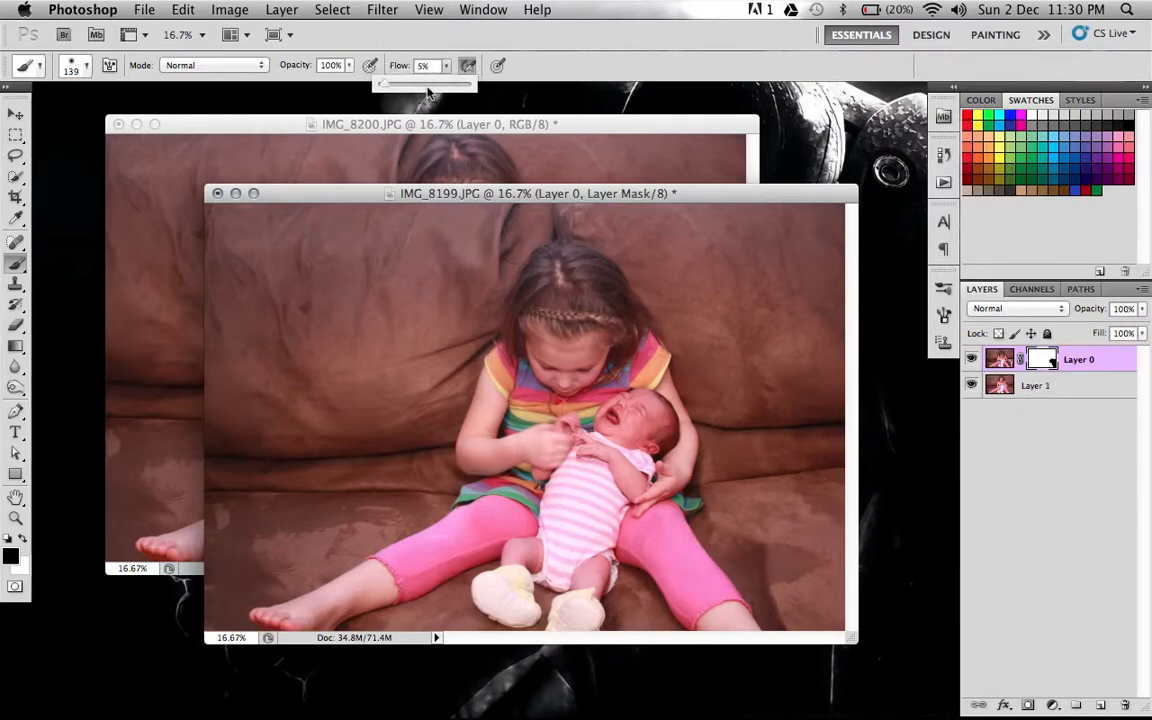
left_click_drag(384, 85, 387, 86)
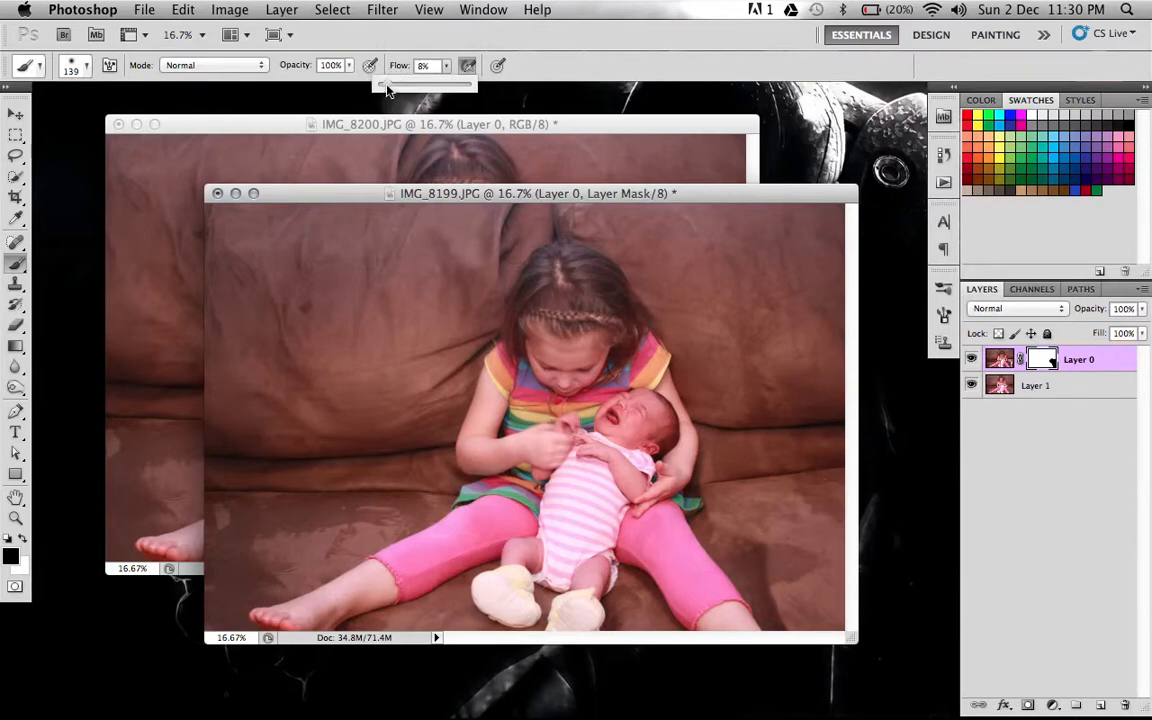
left_click_drag(583, 192, 583, 194)
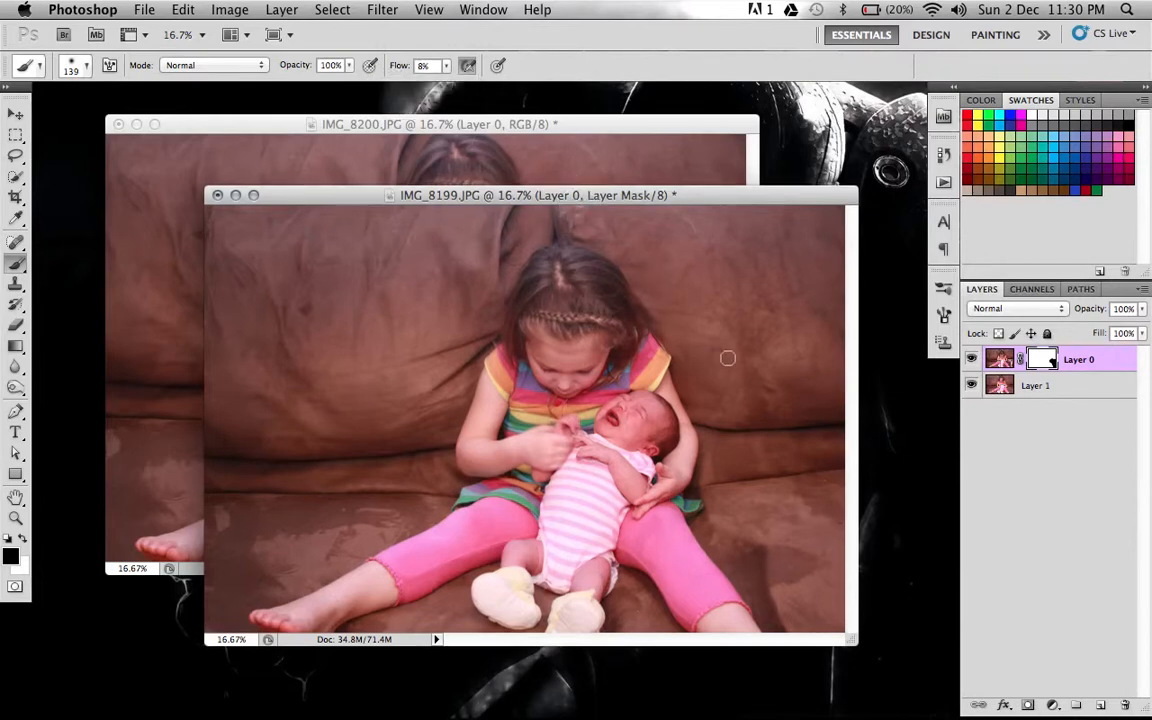
mouse_move(776, 560)
left_mouse_down()
mouse_move(766, 586)
mouse_move(775, 540)
left_mouse_up()
mouse_move(785, 610)
left_mouse_down()
mouse_move(773, 559)
mouse_move(731, 530)
left_mouse_up()
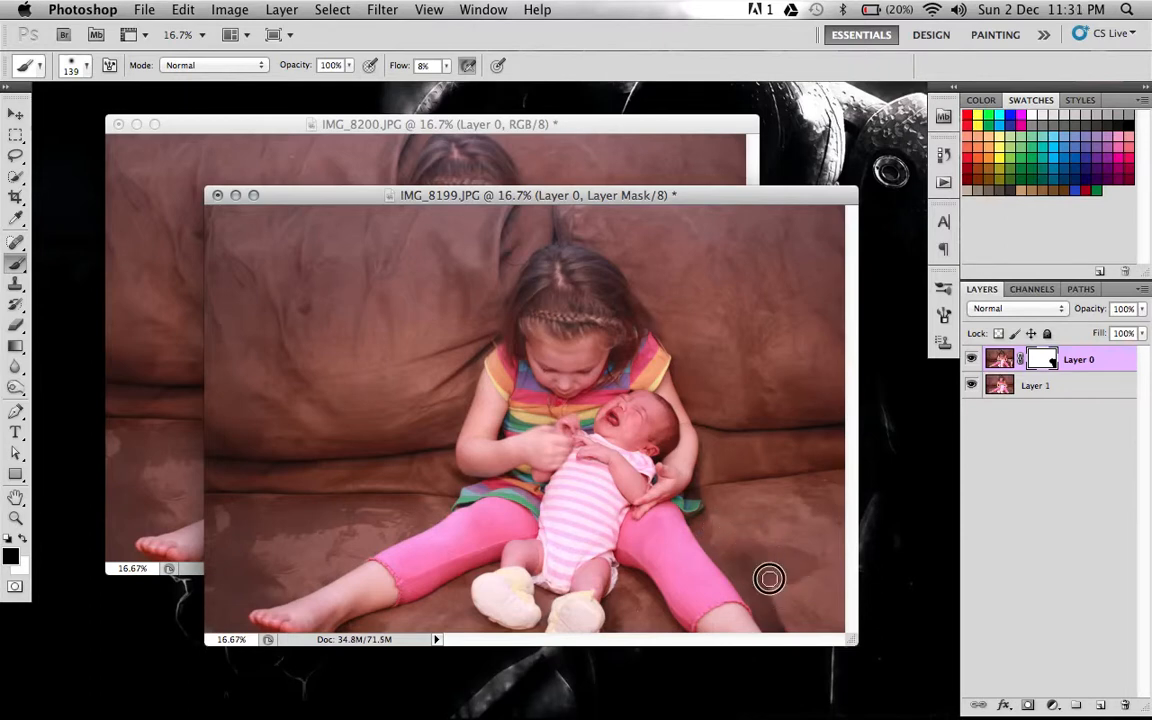
mouse_move(777, 594)
left_mouse_down()
mouse_move(800, 629)
mouse_move(786, 635)
mouse_move(776, 615)
mouse_move(786, 613)
mouse_move(766, 593)
mouse_move(776, 631)
mouse_move(742, 571)
mouse_move(775, 548)
left_mouse_up()
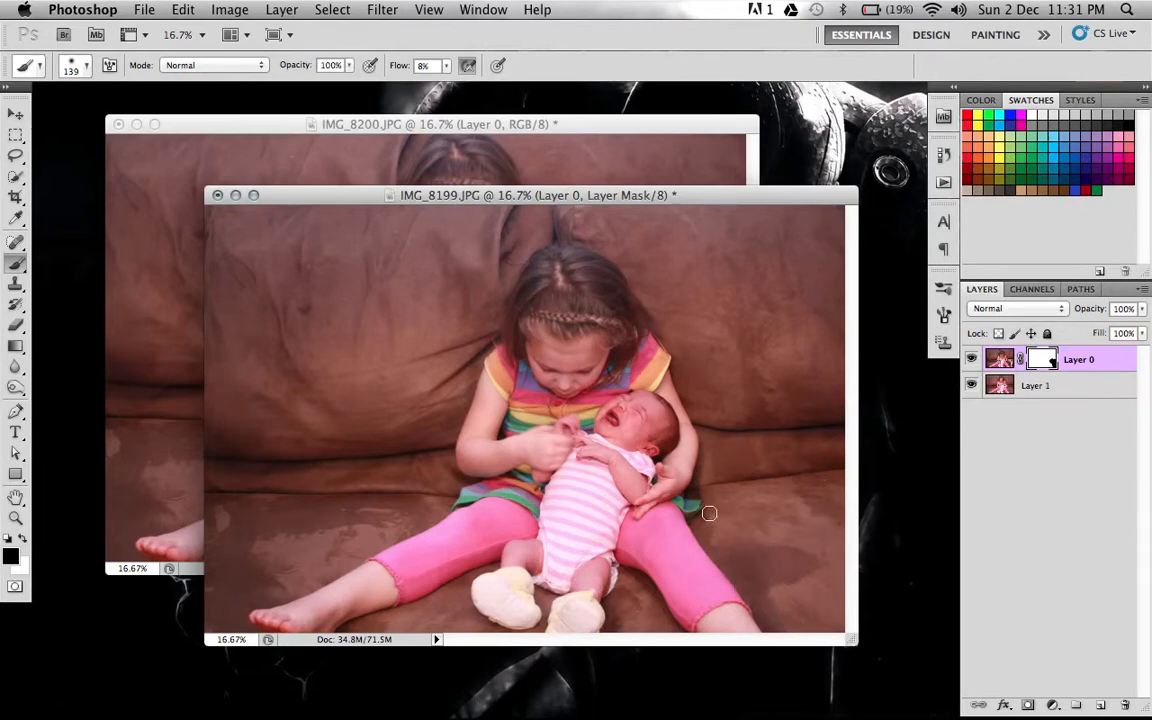
mouse_move(711, 514)
left_mouse_down()
mouse_move(704, 474)
mouse_move(731, 482)
mouse_move(700, 487)
mouse_move(729, 440)
mouse_move(714, 469)
left_mouse_up()
mouse_move(768, 567)
left_mouse_down()
mouse_move(747, 577)
mouse_move(766, 572)
left_mouse_up()
left_click_drag(656, 194, 648, 161)
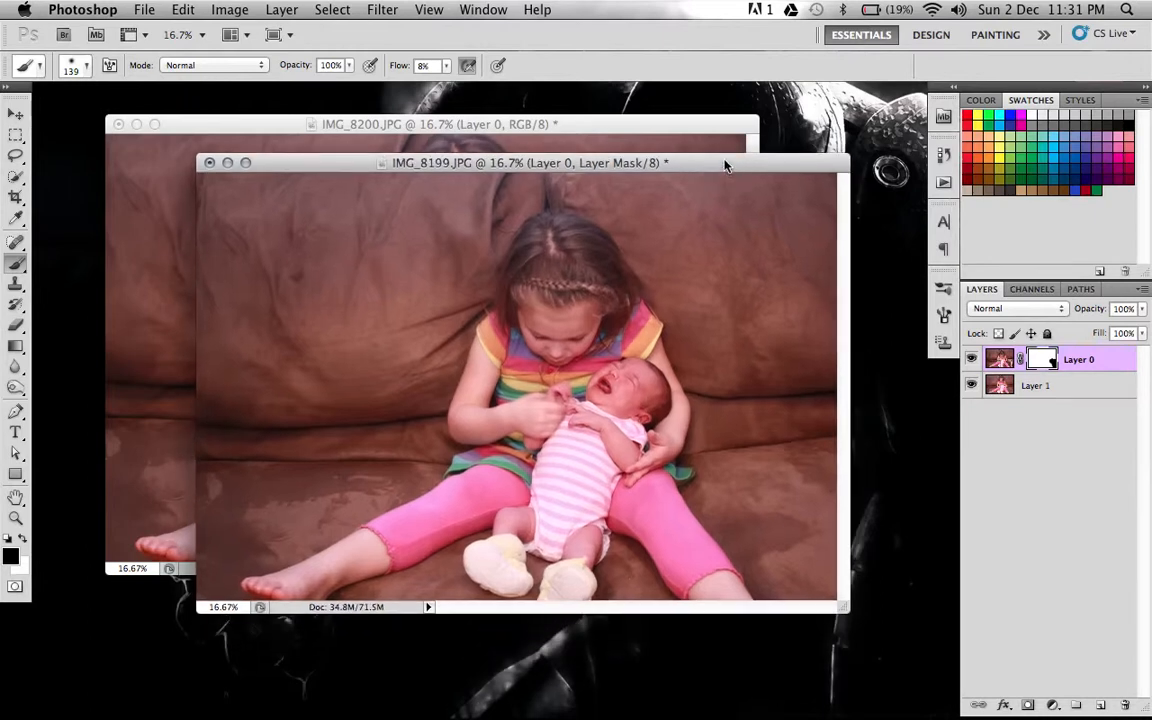
Nudge Layer 1 slightly upward with the Move tool to line up the couch with Layer 0.
left_click(1000, 387)
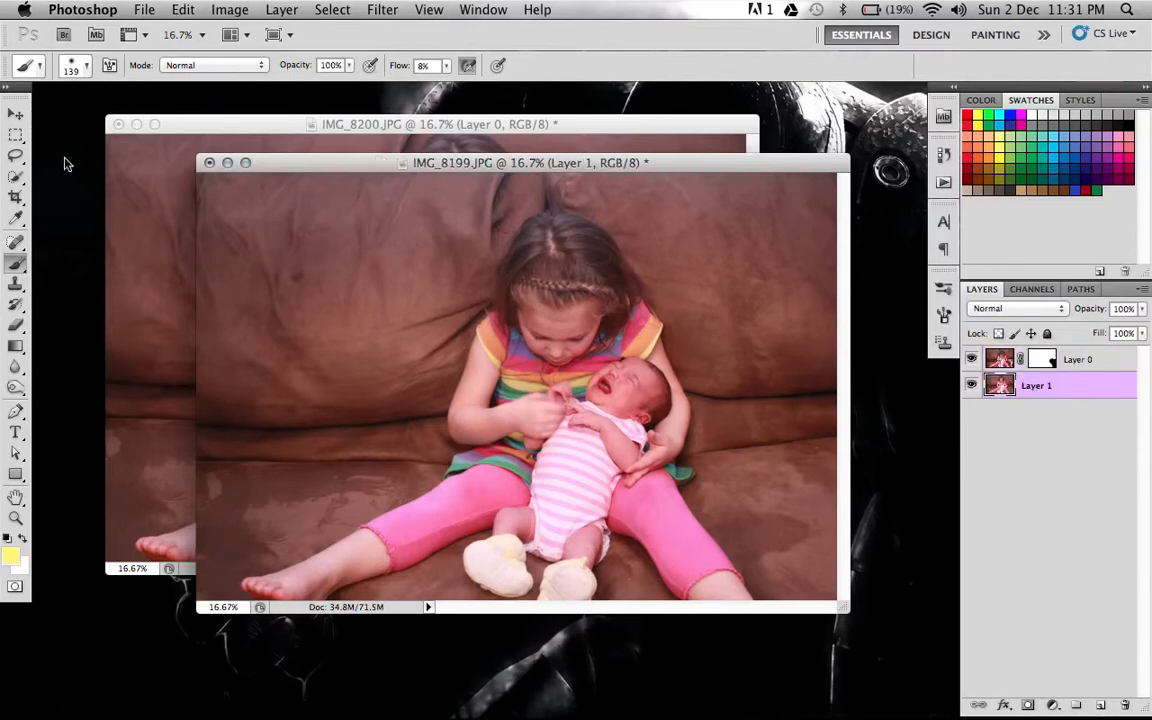
left_click(16, 113)
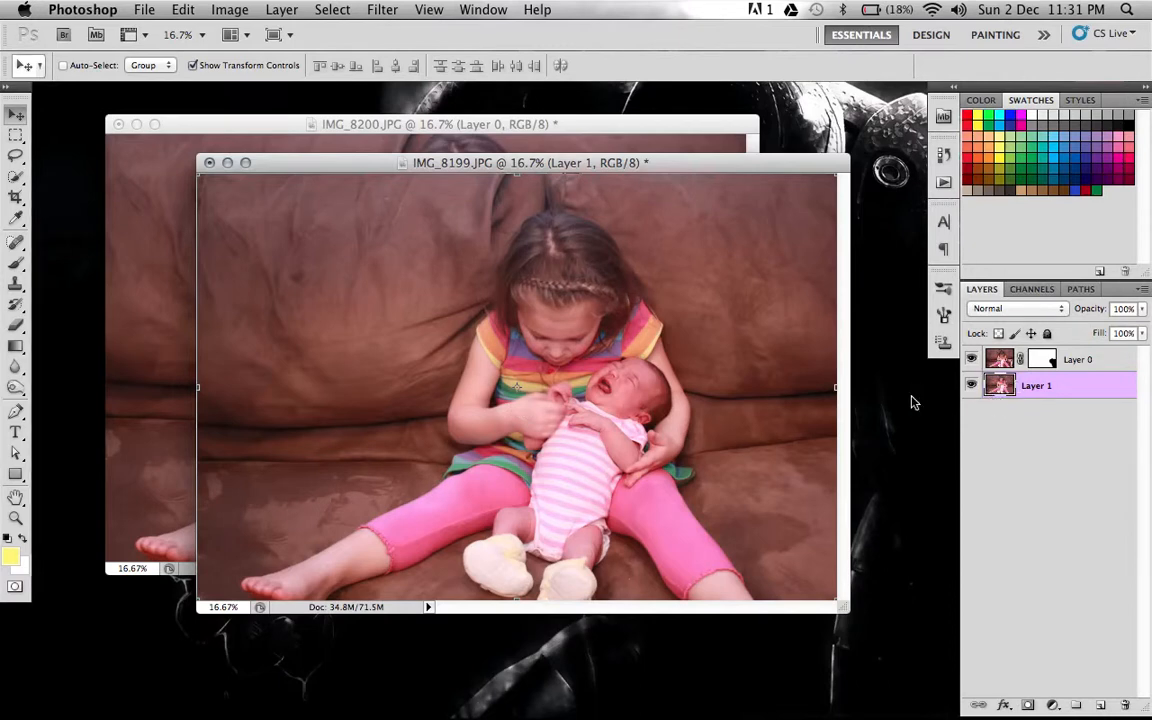
mouse_move(759, 430)
left_mouse_down()
mouse_move(721, 437)
mouse_move(802, 441)
mouse_move(728, 452)
mouse_move(872, 504)
mouse_move(851, 543)
mouse_move(725, 429)
mouse_move(712, 399)
mouse_move(761, 409)
mouse_move(774, 433)
mouse_move(761, 452)
mouse_move(759, 427)
left_mouse_up()
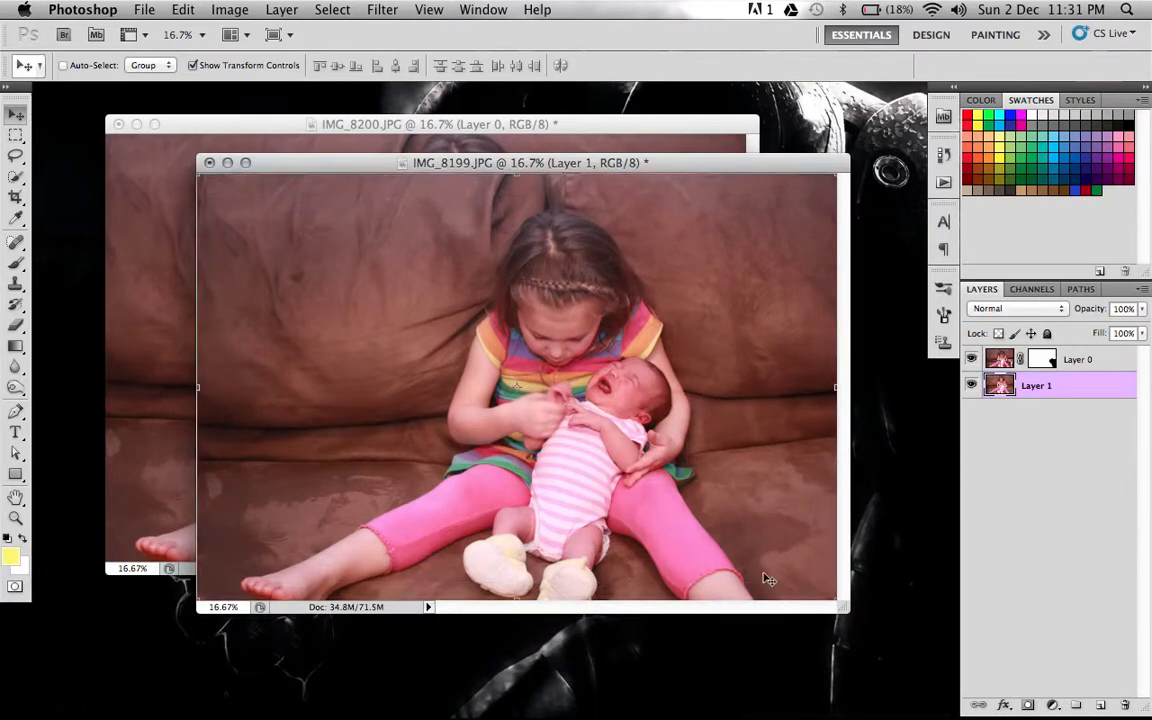